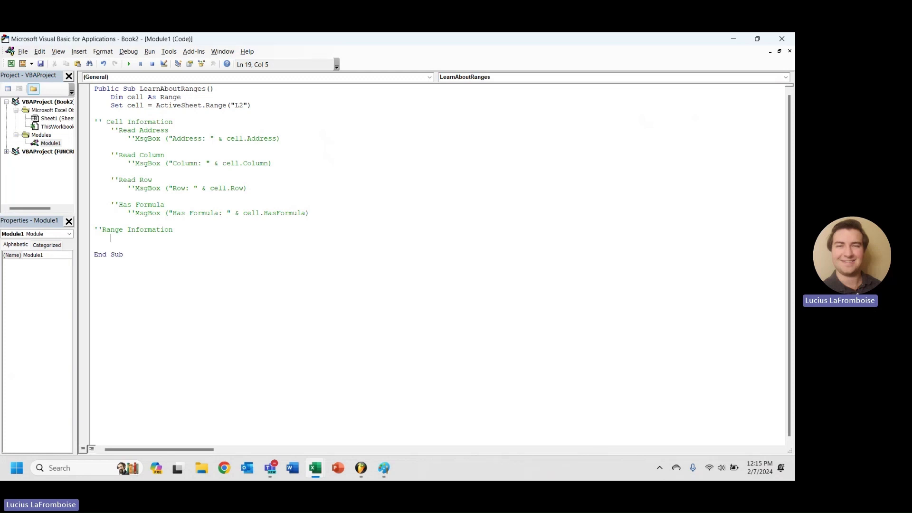
{"action": "type", "text": "Dim "}
{"action": "type", "text": "range as range"}
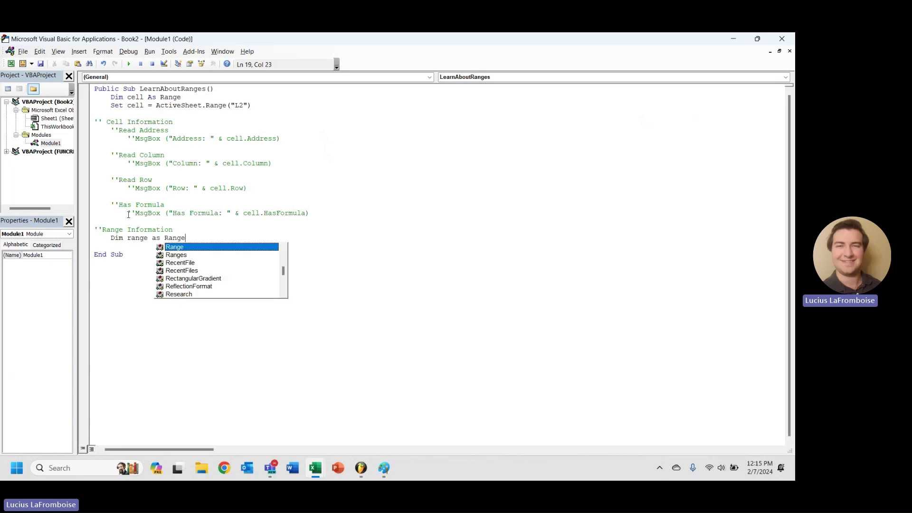
Under Range Information, add Dim range As Range and Set range = ActiveSheet.Range("A1:J5")
{"action": "key", "text": "Return"}
{"action": "type", "text": "Set "}
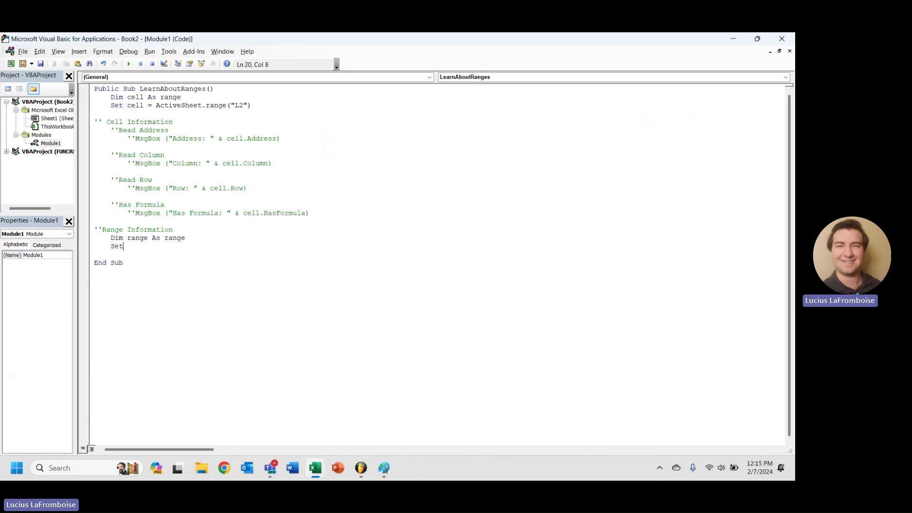
{"action": "type", "text": "range "}
{"action": "type", "text": "= Active"}
{"action": "type", "text": "Sheet.ra"}
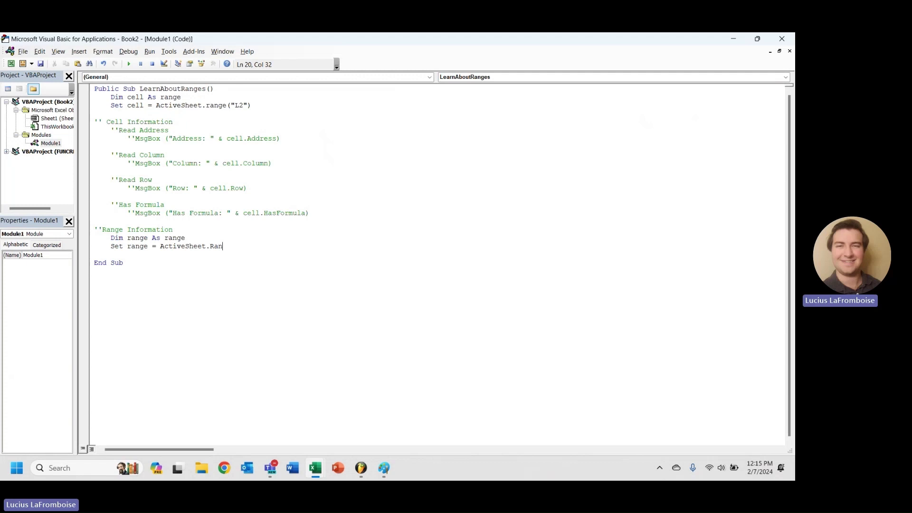
{"action": "type", "text": "nge("}
{"action": "type", "text": "\"A1"}
{"action": "type", "text": ":"}
{"action": "type", "text": "J5"}
{"action": "type", "text": "\")"}
{"action": "left_click", "coordinate": [282, 268]}
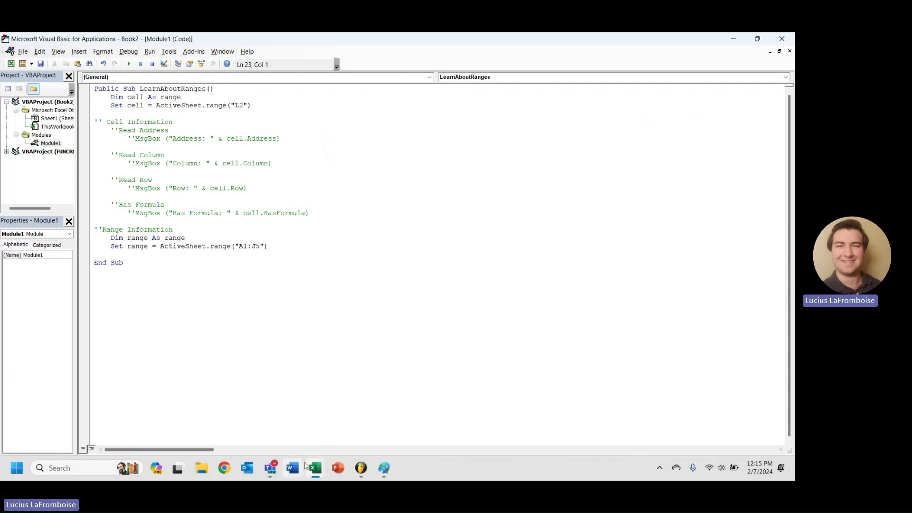
Inspect the labeled A1–J5 grid in Excel, then add a blank line after the Set statement
{"action": "mouse_move", "coordinate": [315, 469]}
{"action": "left_click", "coordinate": [335, 396]}
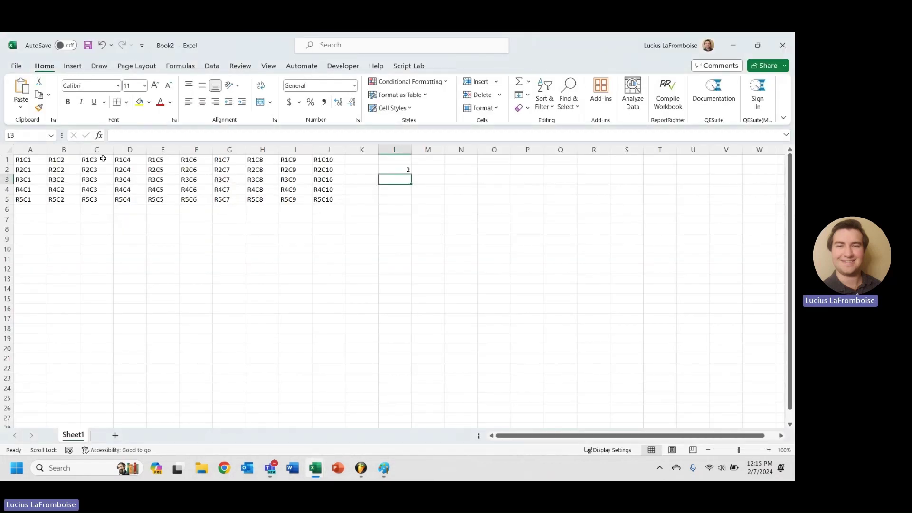
{"action": "mouse_move", "coordinate": [29, 160]}
{"action": "left_mouse_down"}
{"action": "mouse_move", "coordinate": [310, 215]}
{"action": "mouse_move", "coordinate": [328, 203]}
{"action": "left_mouse_up"}
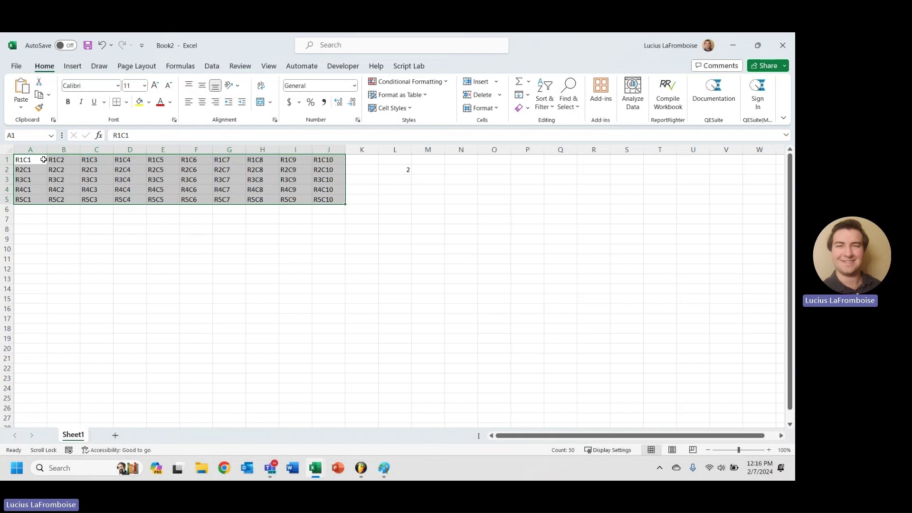
{"action": "left_click", "coordinate": [515, 220]}
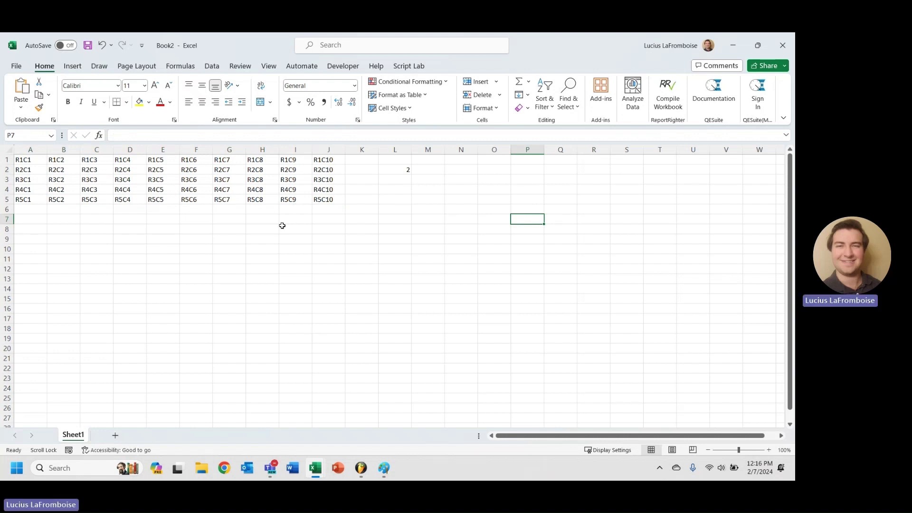
{"action": "left_click", "coordinate": [23, 159]}
{"action": "left_click", "coordinate": [326, 199]}
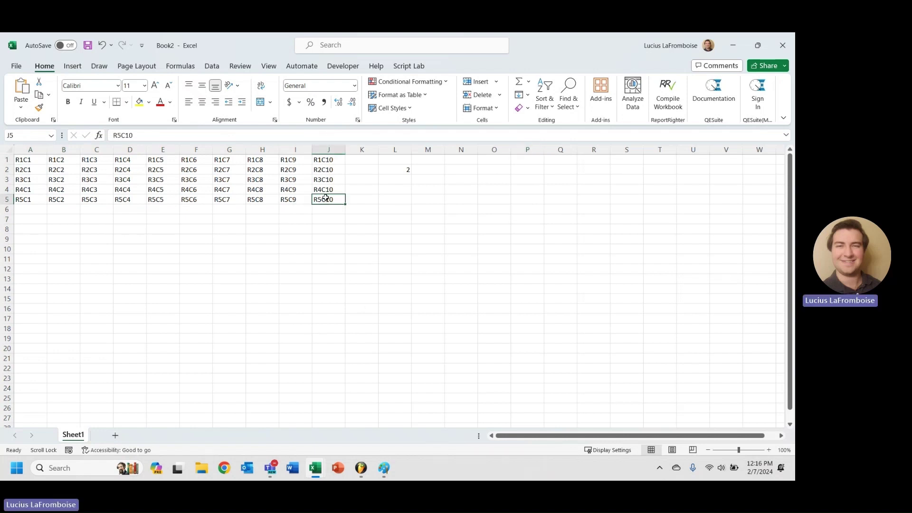
{"action": "mouse_move", "coordinate": [315, 469]}
{"action": "left_click", "coordinate": [257, 385]}
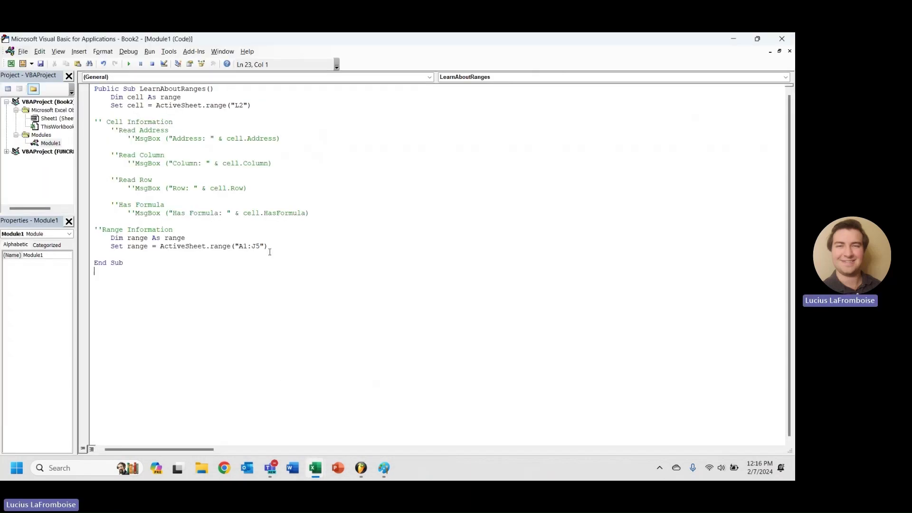
{"action": "key", "text": "Return"}
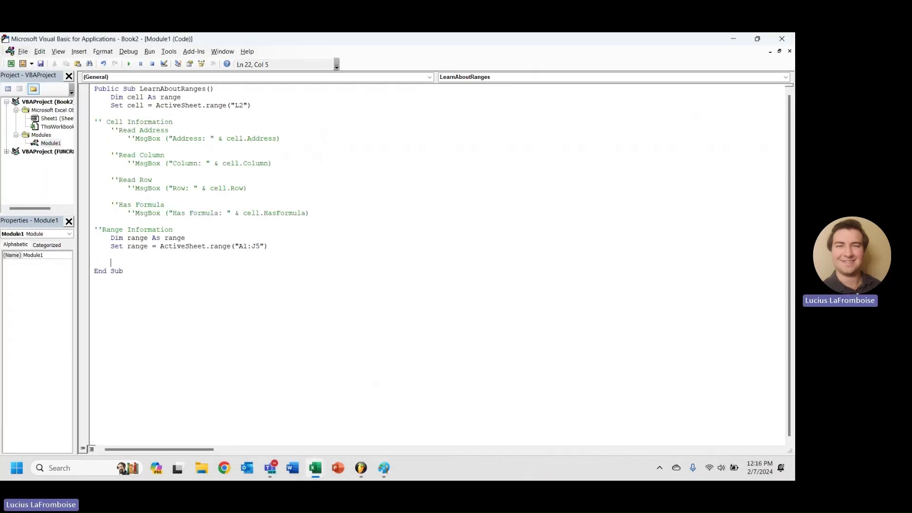